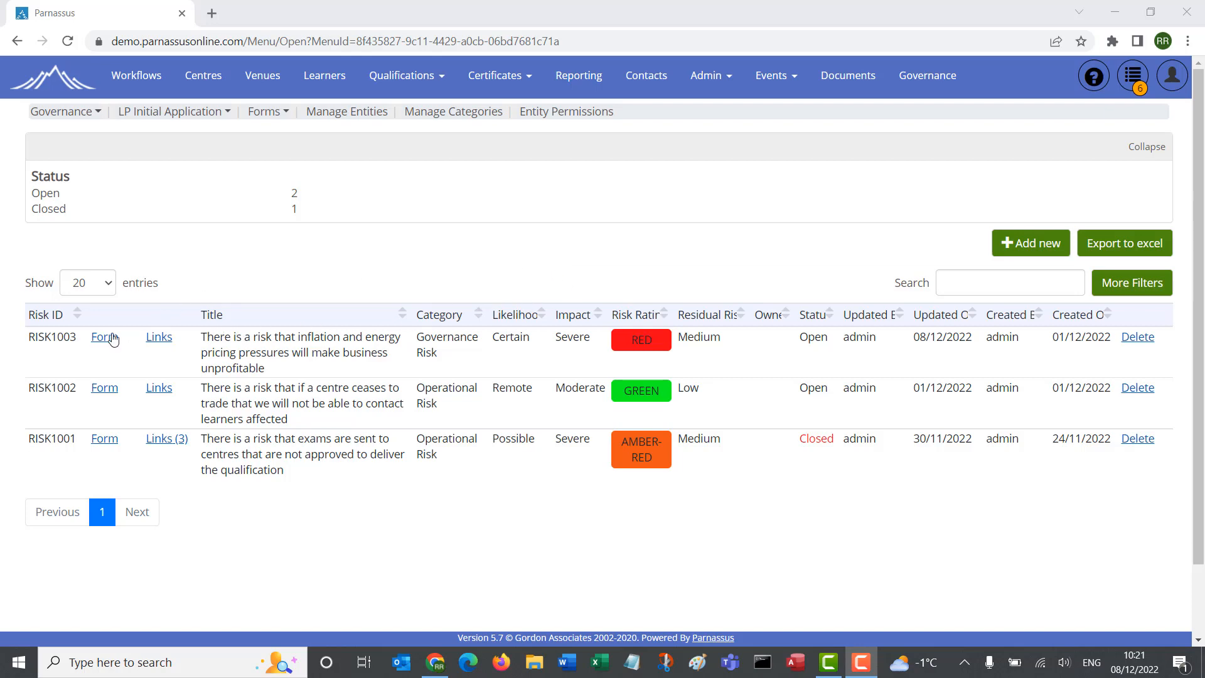
# Step: Open the Risks entity for editing from the list of managed entities
pyautogui.click(343, 118)
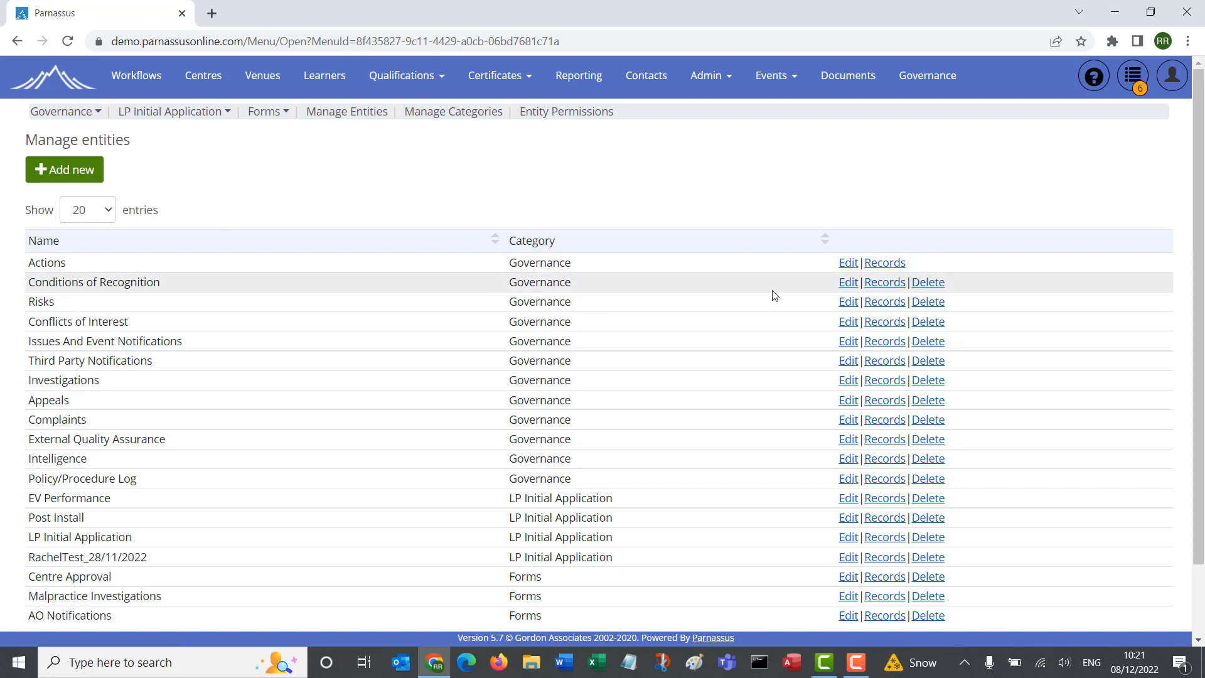
pyautogui.click(846, 304)
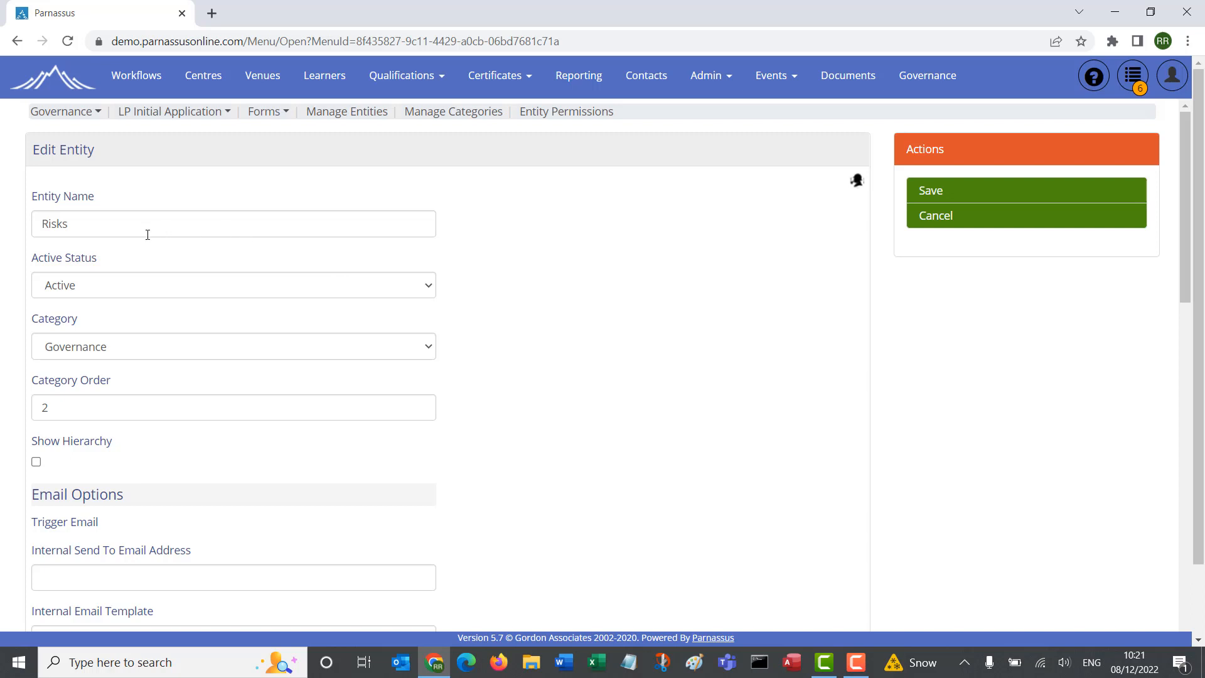
pyautogui.click(76, 225)
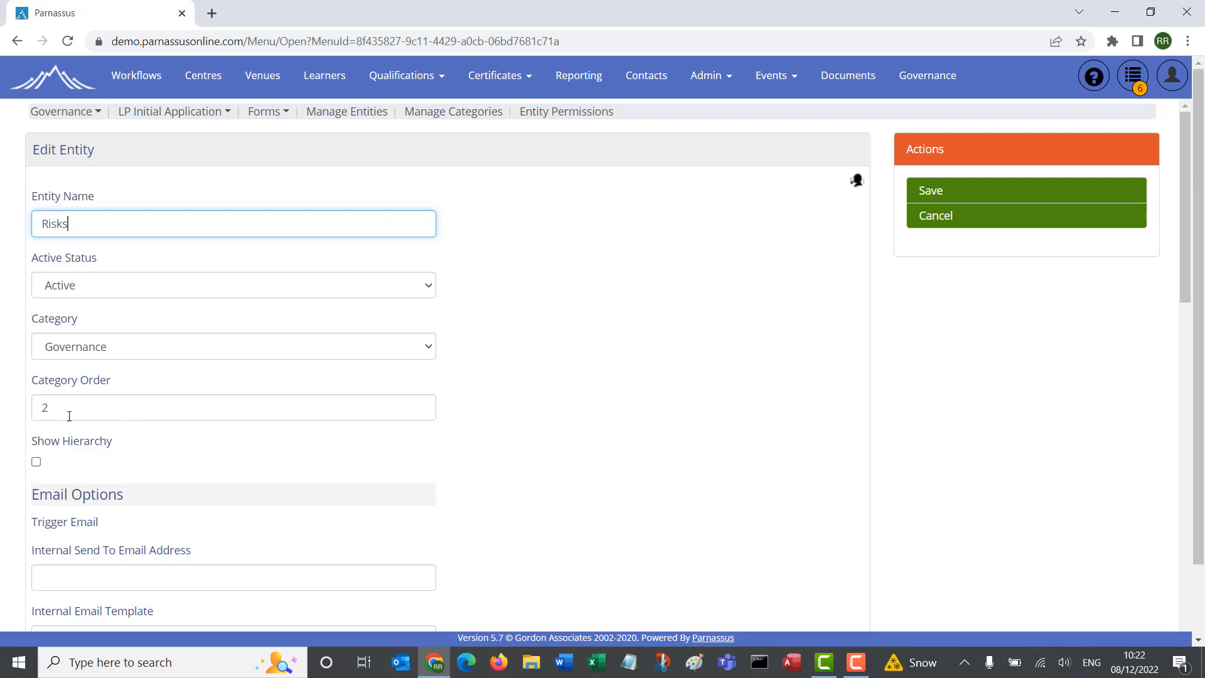
# Step: Examine the Governance category's entity list and the Risks entity's email options, linking options, field groups and entity fields
pyautogui.click(86, 118)
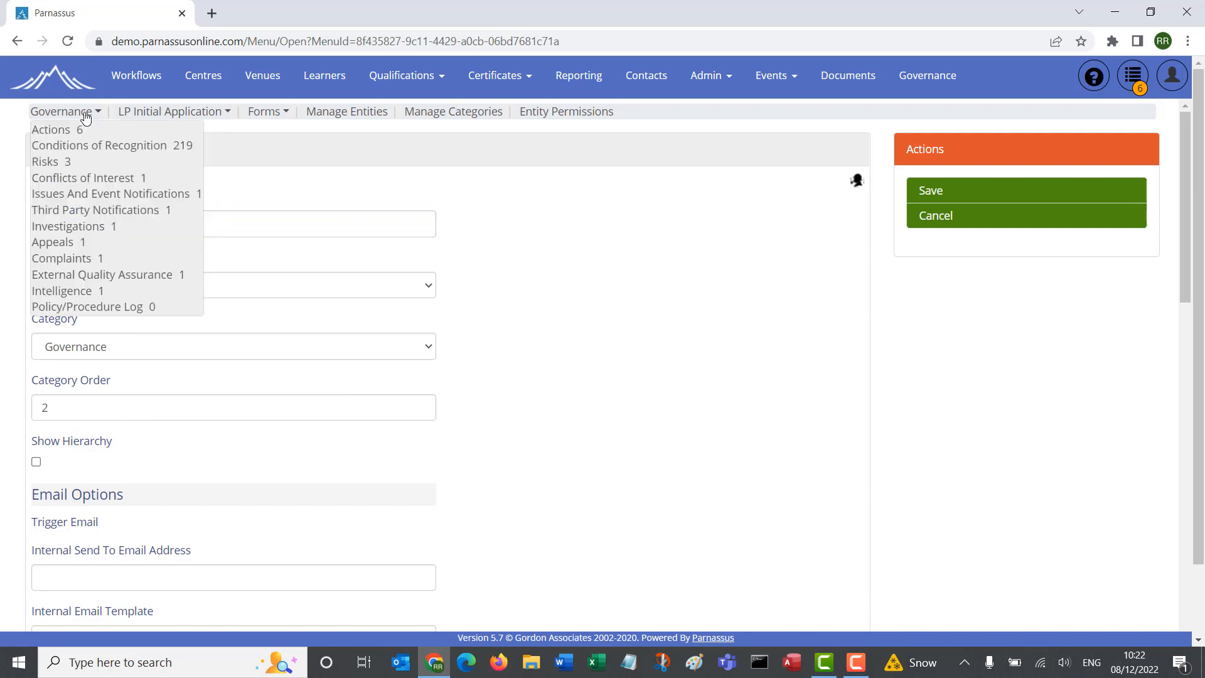
pyautogui.scroll(-2, 398, 269)
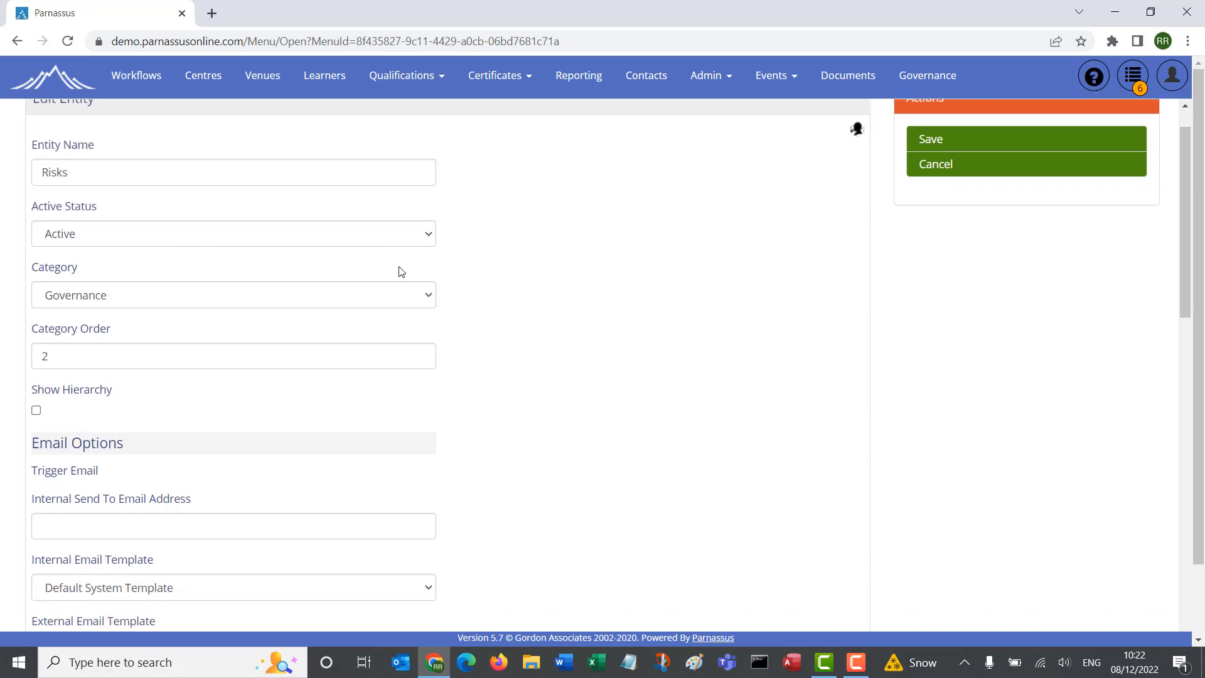
pyautogui.scroll(-9, 397, 269)
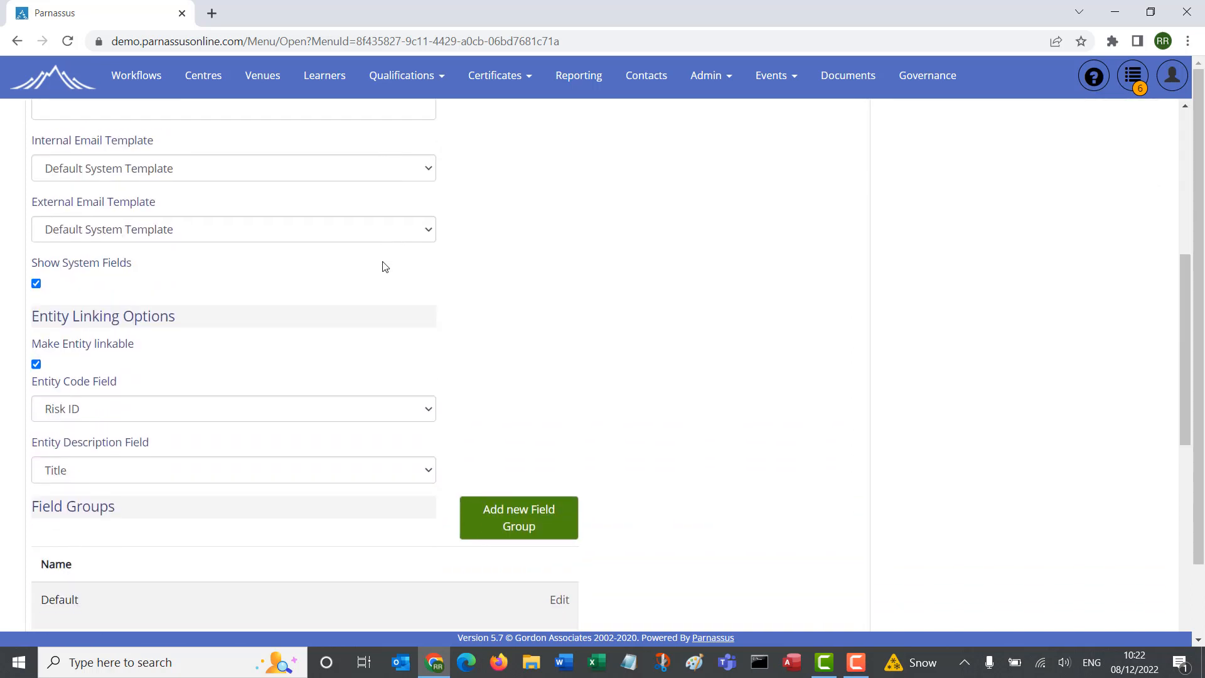
pyautogui.scroll(-4, 381, 267)
pyautogui.scroll(2, 378, 264)
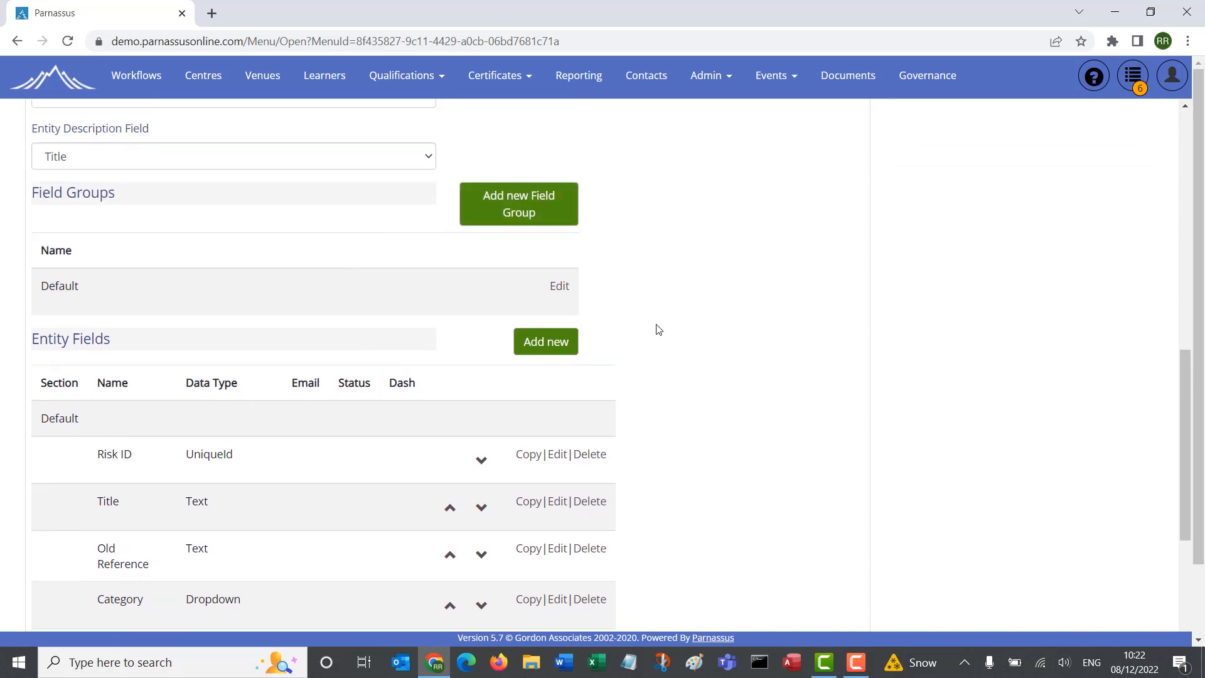
pyautogui.scroll(-3, 658, 330)
pyautogui.scroll(-1, 658, 329)
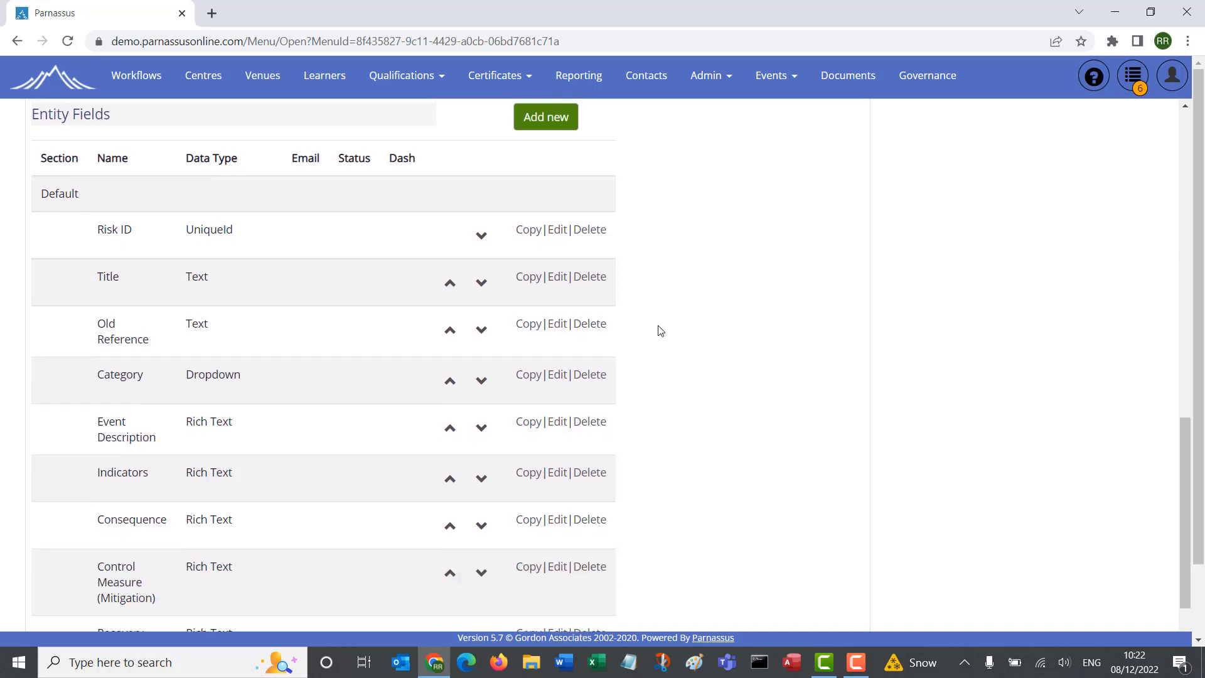
pyautogui.scroll(1, 656, 329)
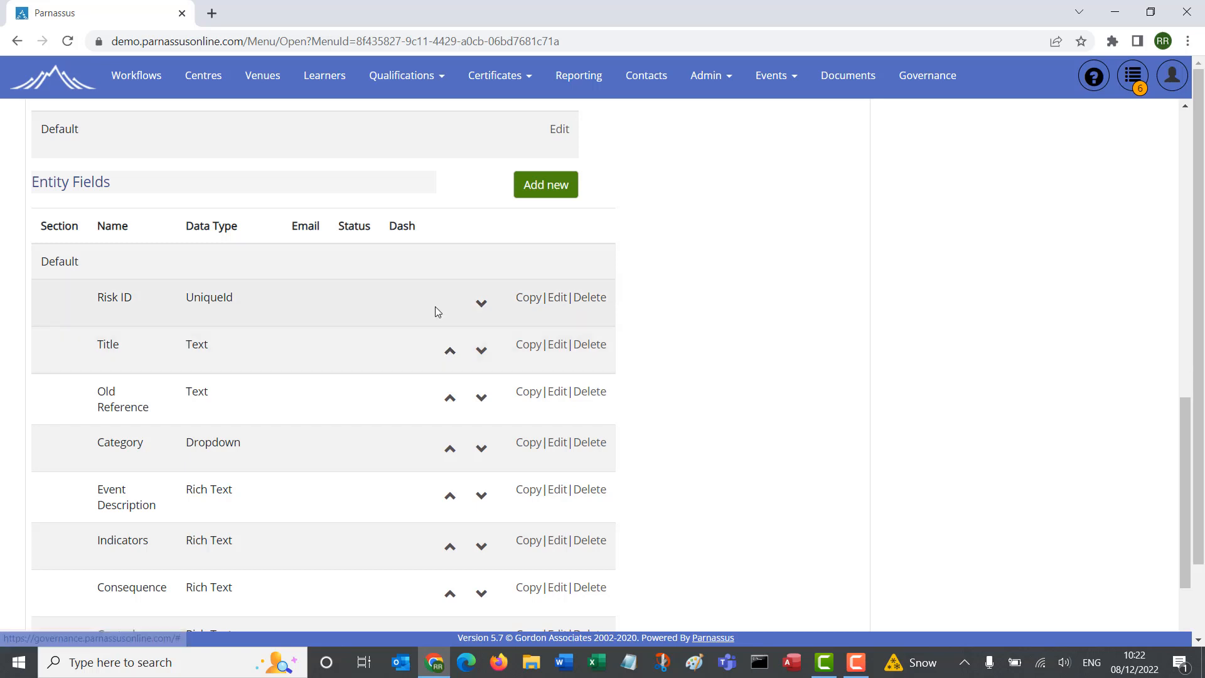
# Step: Try moving the Title field above Risk ID in the entity fields, and restore the original order
pyautogui.click(451, 353)
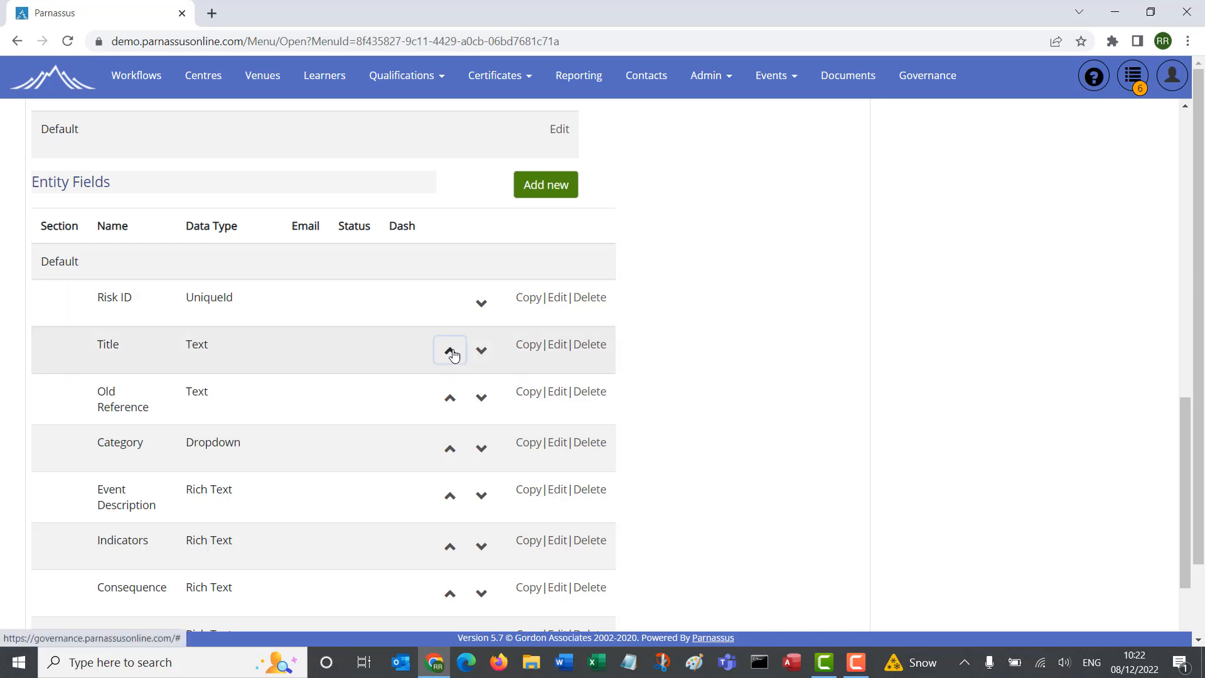
pyautogui.click(482, 307)
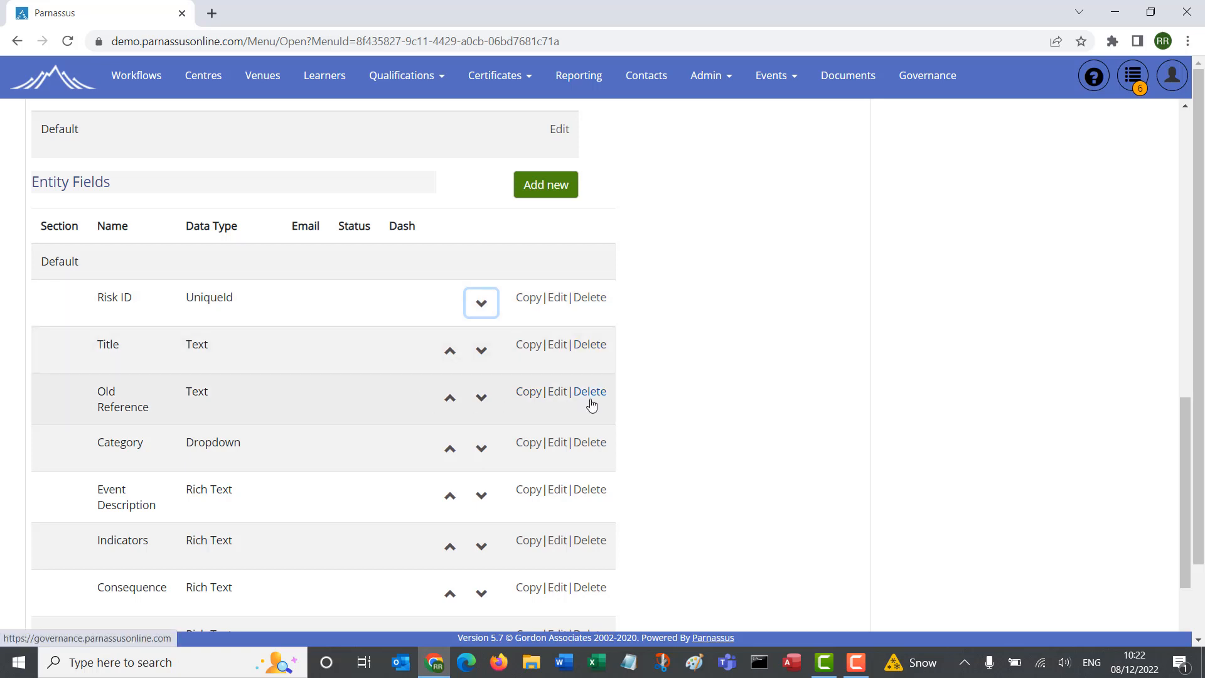
# Step: Try the Dropdown data type on the Old Reference field and close the field without saving the change
pyautogui.click(558, 392)
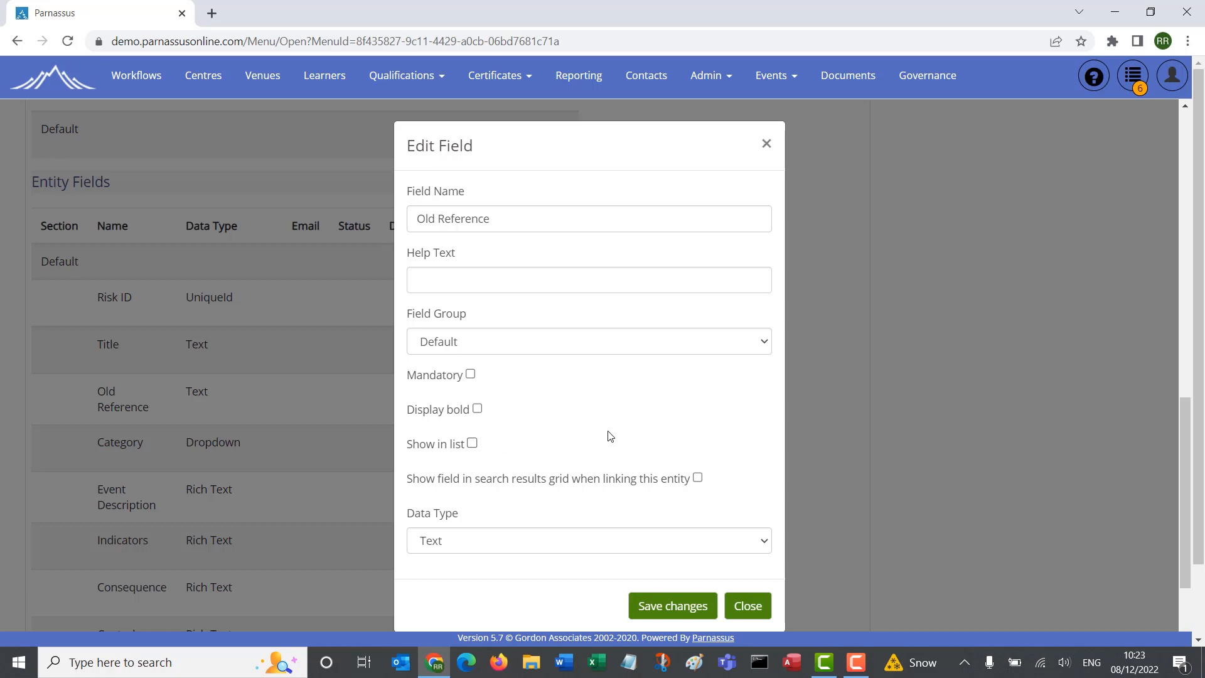
pyautogui.scroll(-1, 612, 434)
pyautogui.scroll(1, 615, 436)
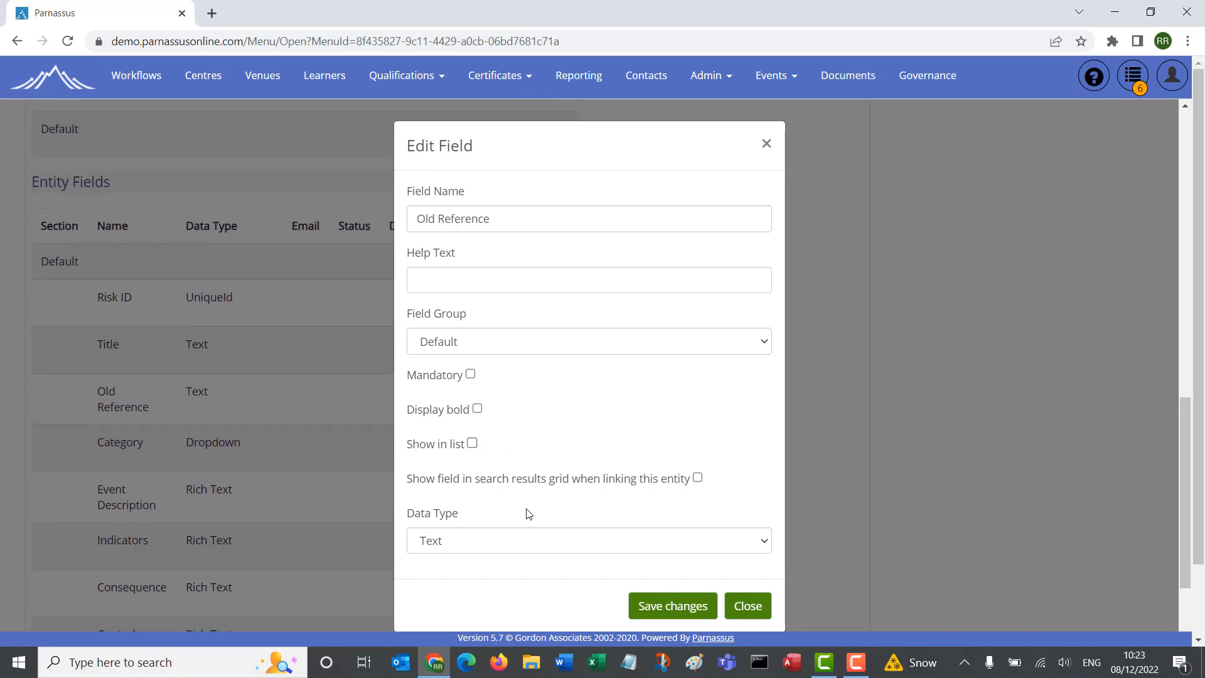
pyautogui.click(524, 548)
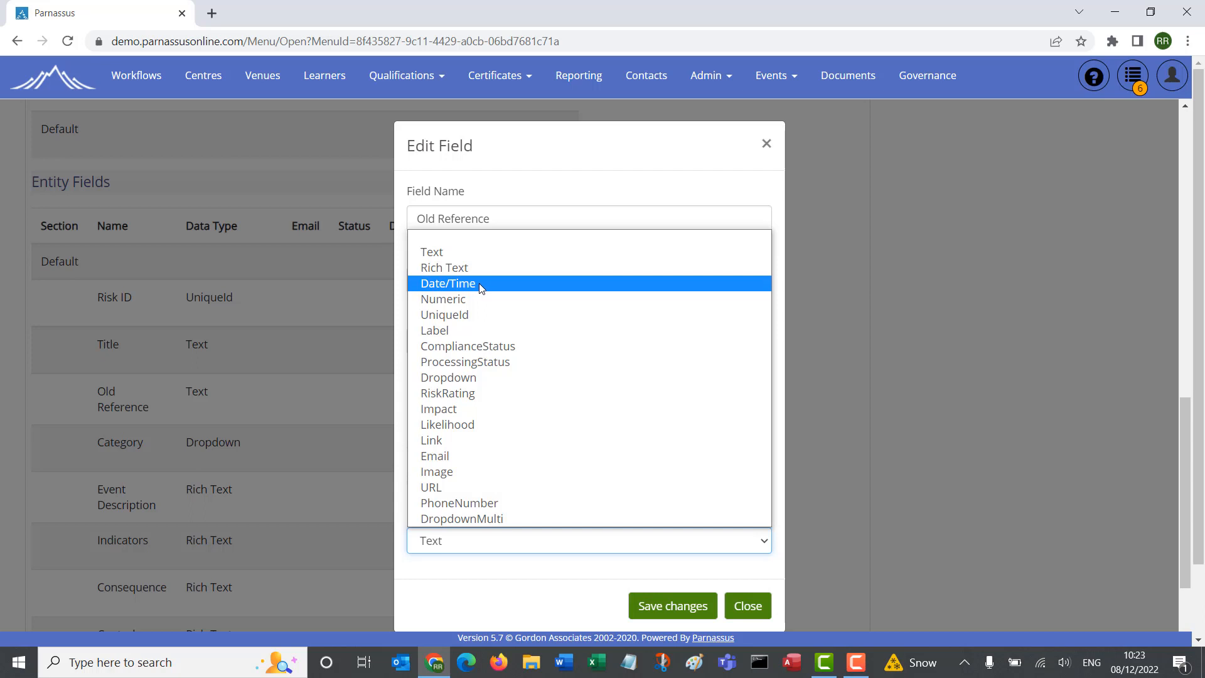
pyautogui.click(472, 381)
pyautogui.scroll(-1, 471, 379)
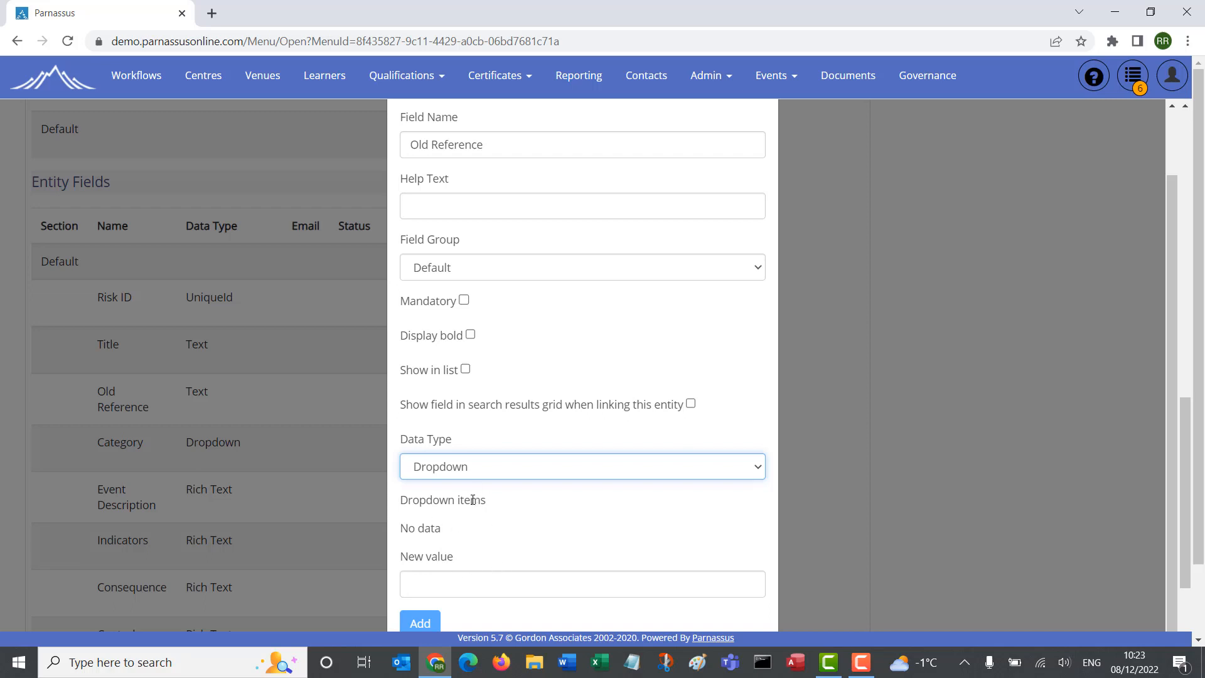
pyautogui.scroll(-10, 546, 543)
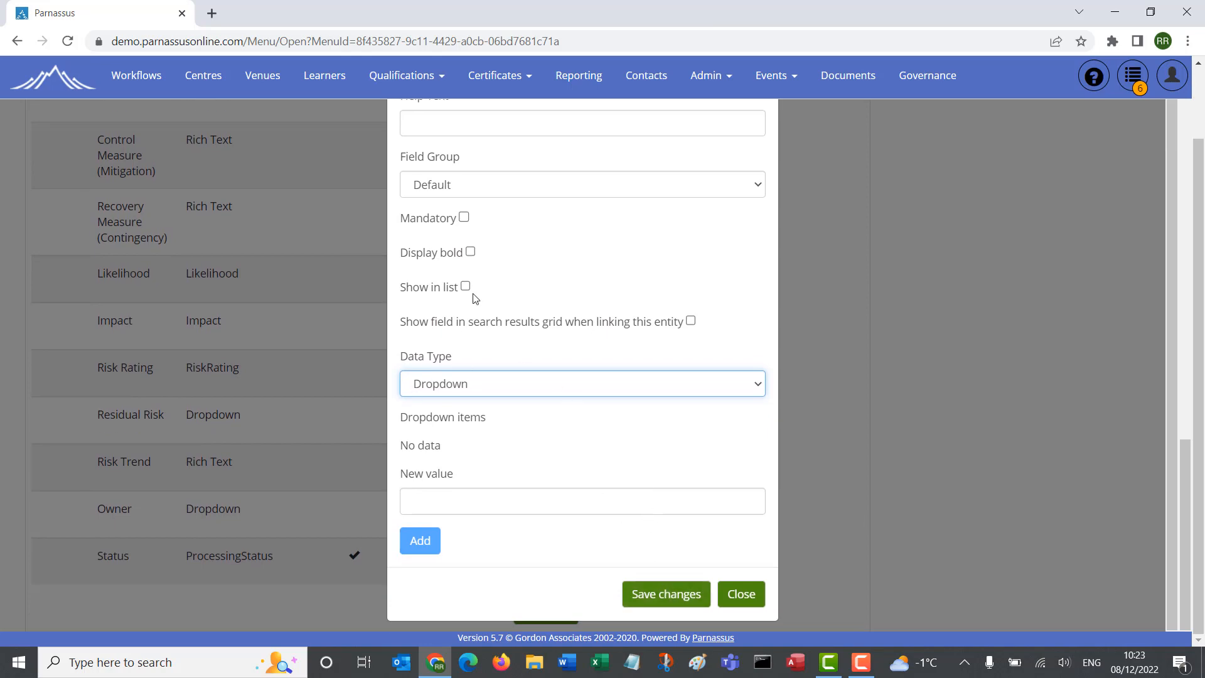
pyautogui.click(742, 594)
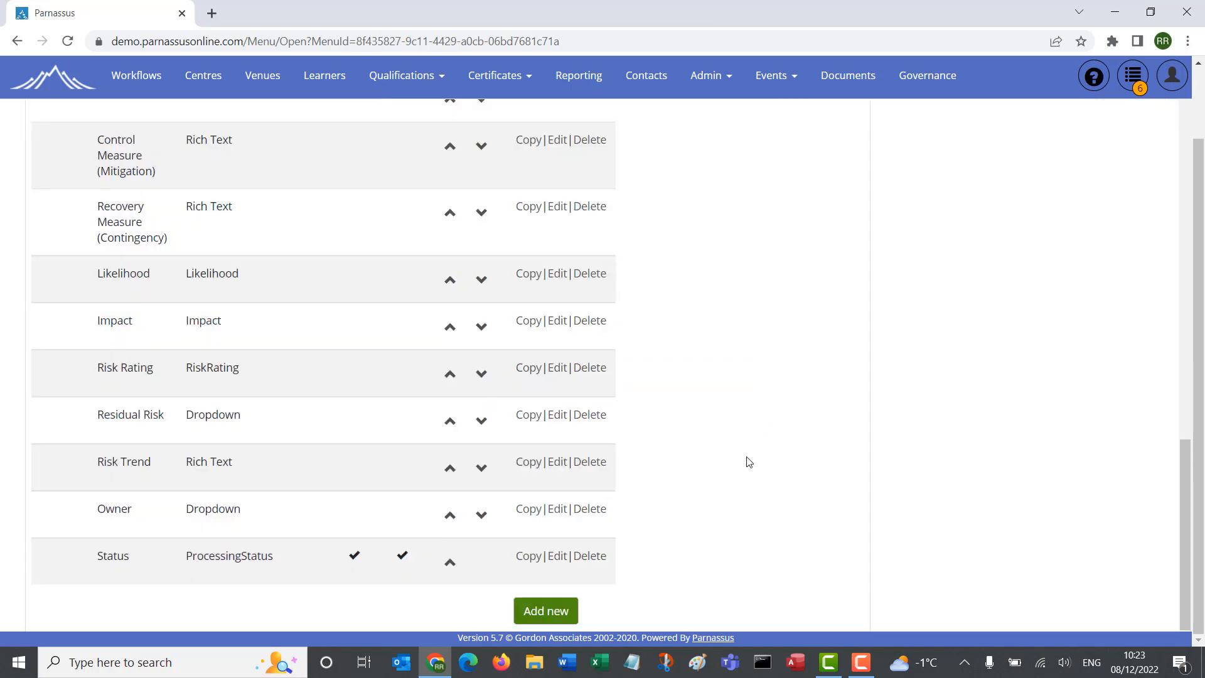
# Step: Save the Risks entity and open the Governance risk register
pyautogui.scroll(4, 748, 458)
pyautogui.scroll(9, 750, 455)
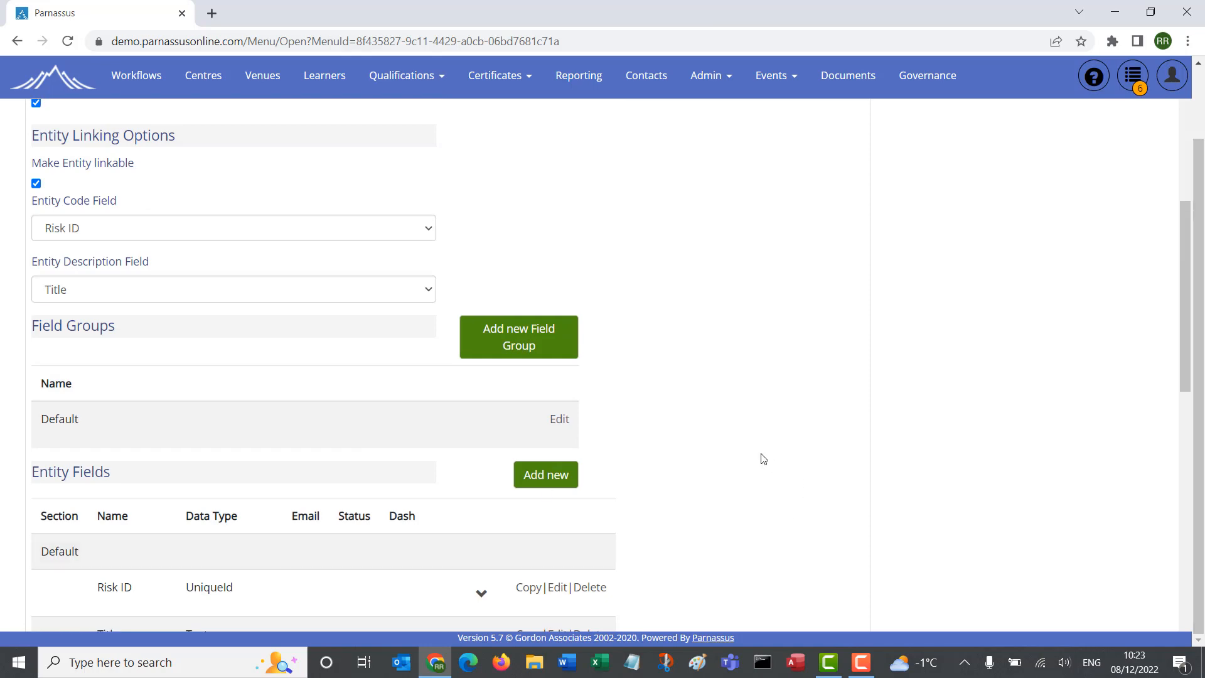
pyautogui.scroll(4, 753, 454)
pyautogui.scroll(6, 753, 453)
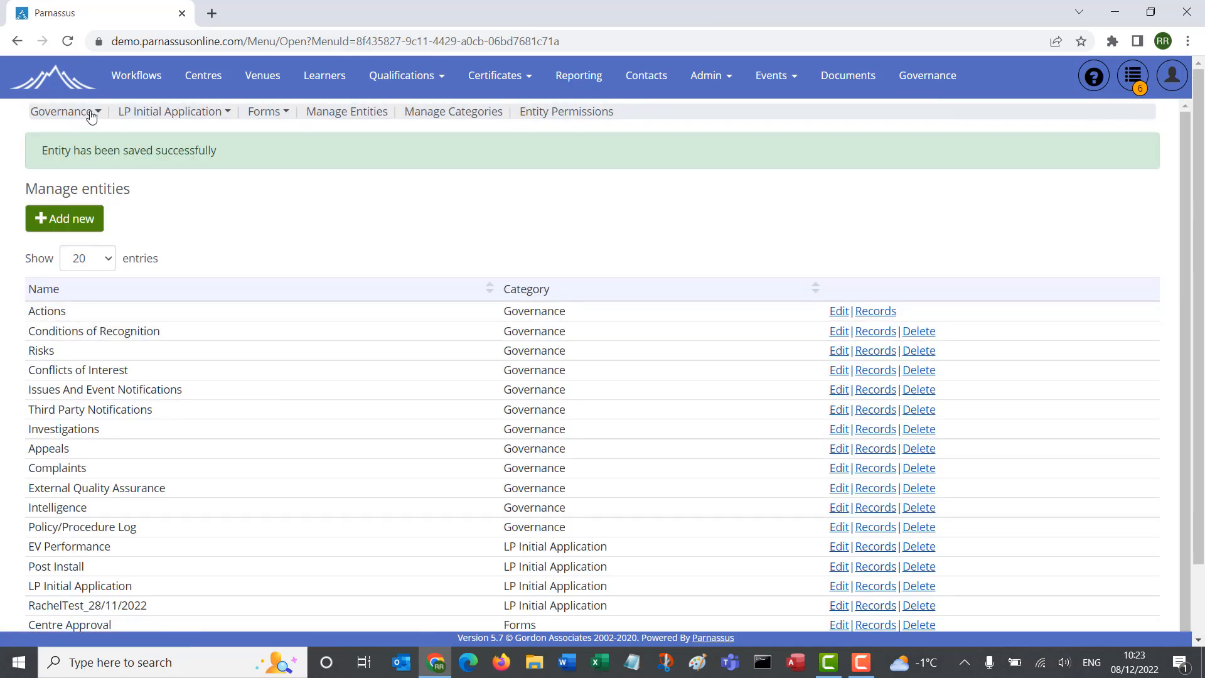
pyautogui.click(91, 114)
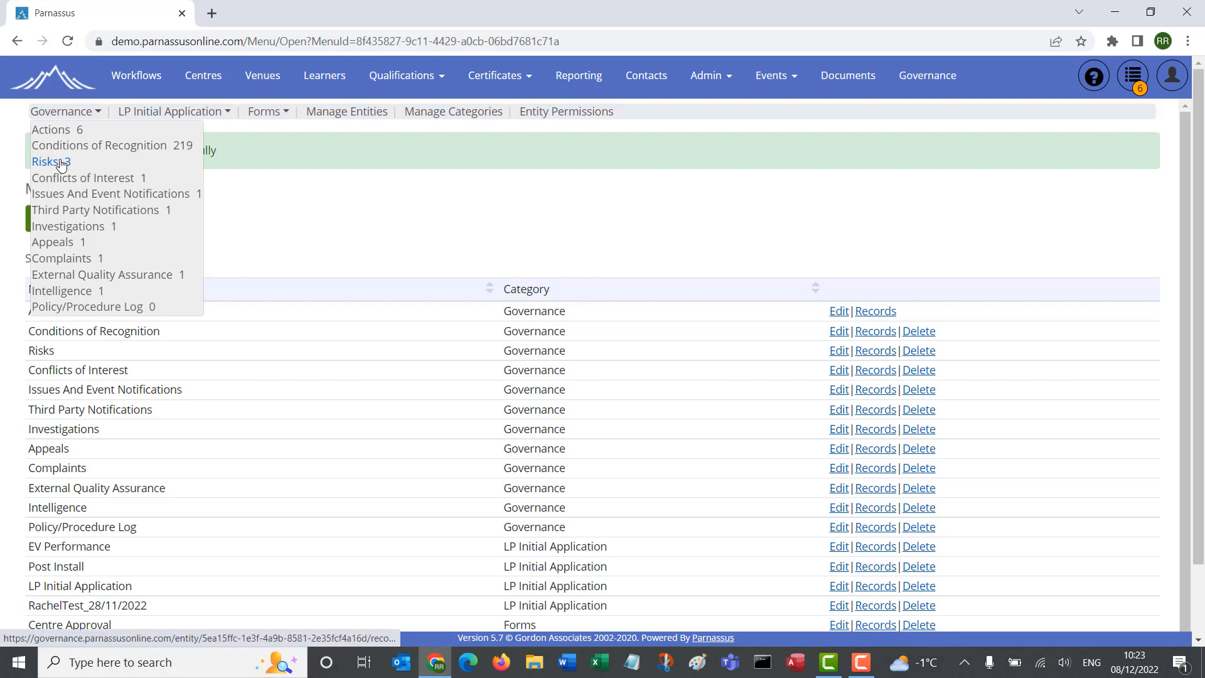
pyautogui.click(61, 163)
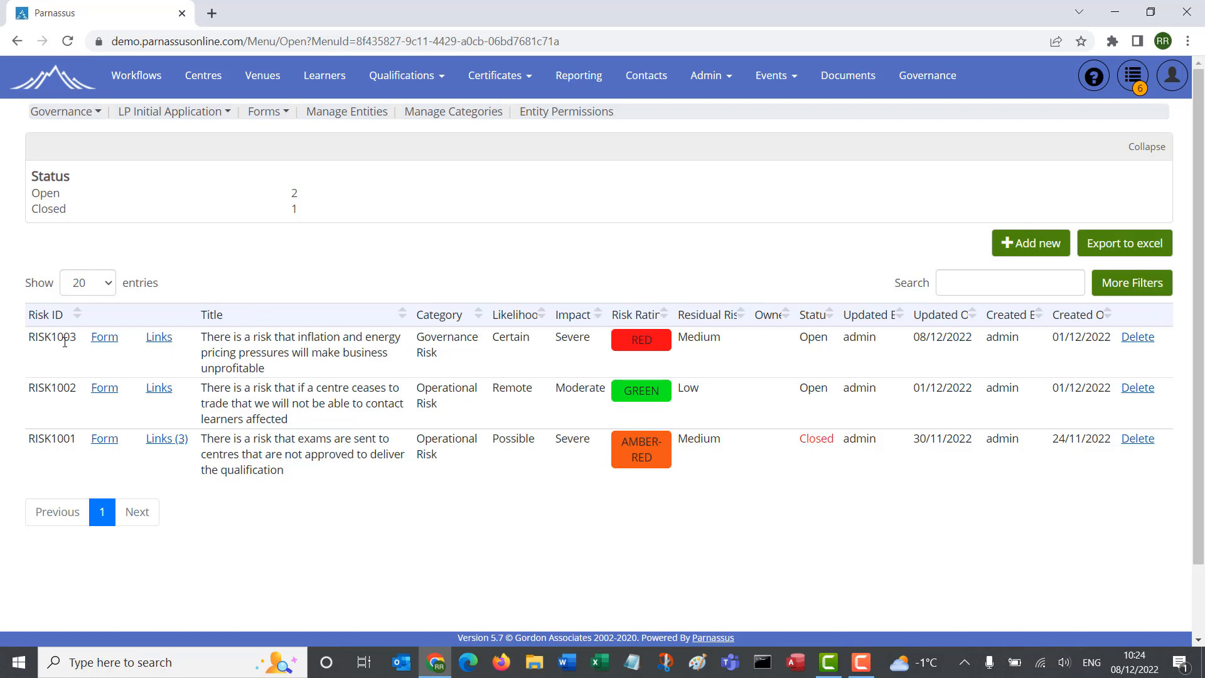
# Step: Open the links of RISK1003 and search the Conditions of Recognition entity type for "risk"
pyautogui.click(164, 345)
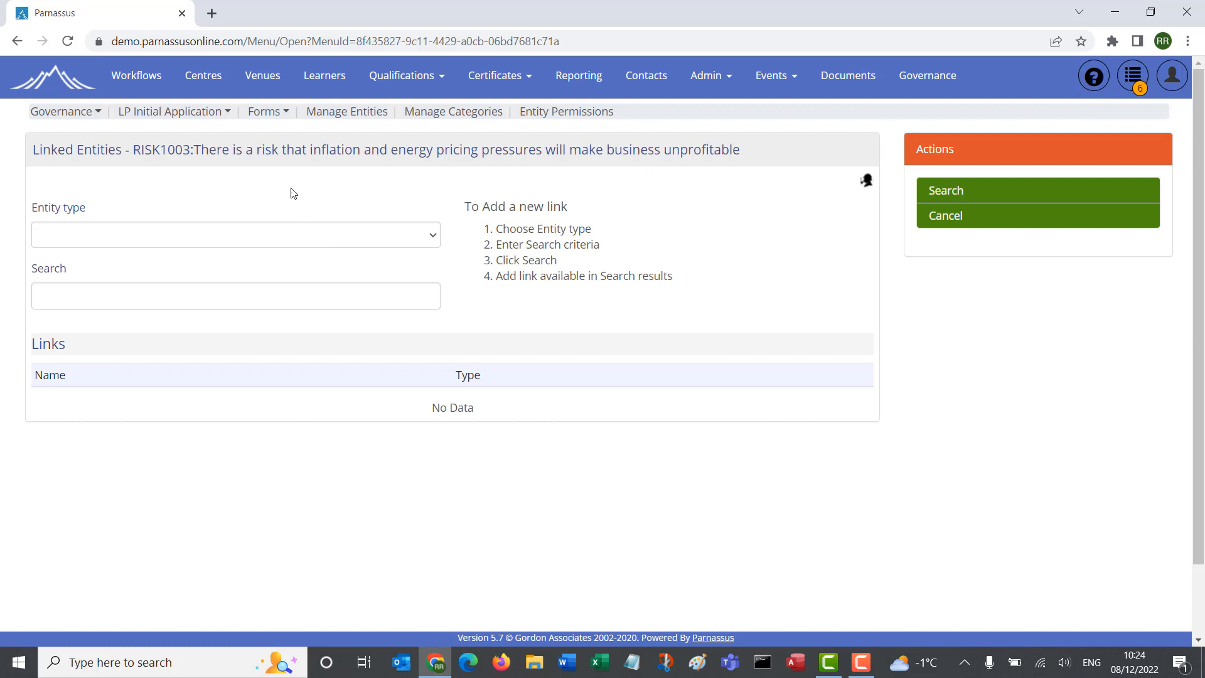
pyautogui.click(422, 239)
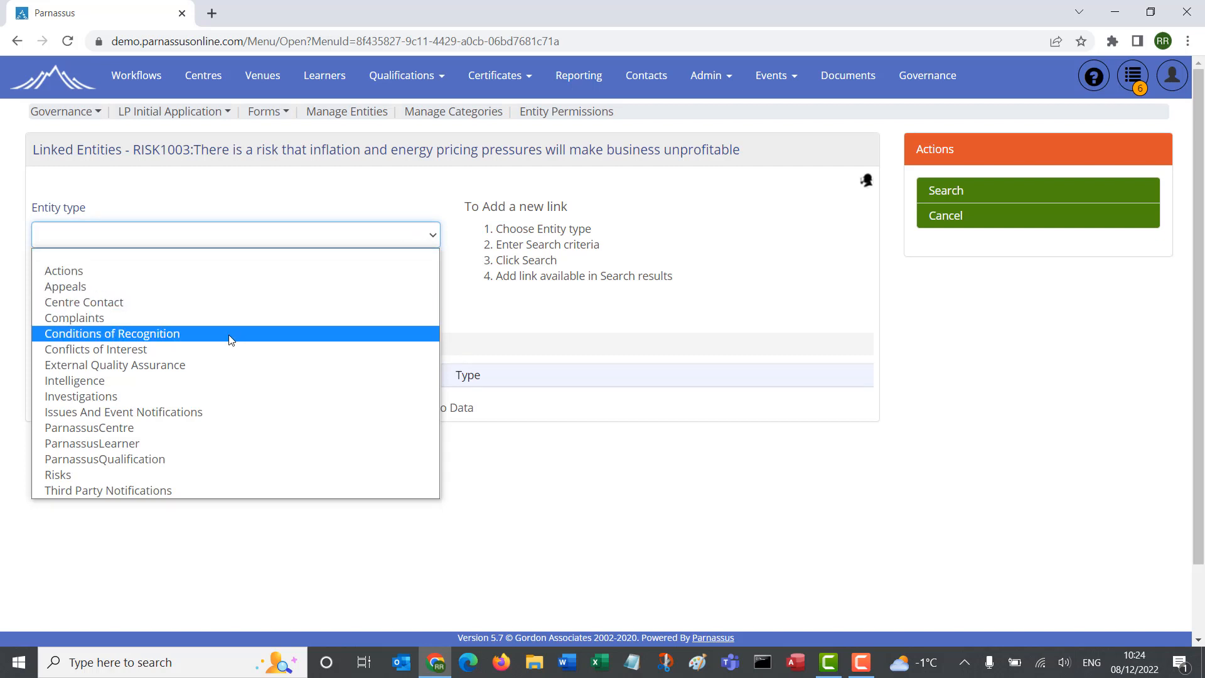
pyautogui.click(163, 340)
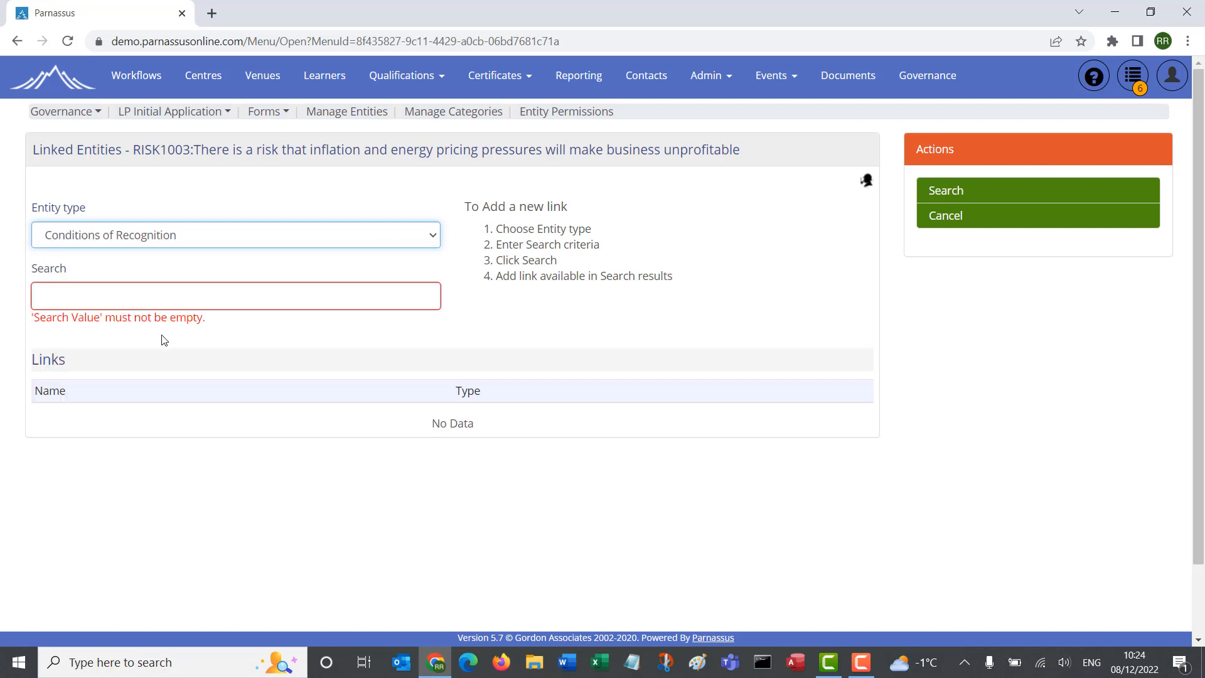
pyautogui.click(124, 301)
pyautogui.write('risk')
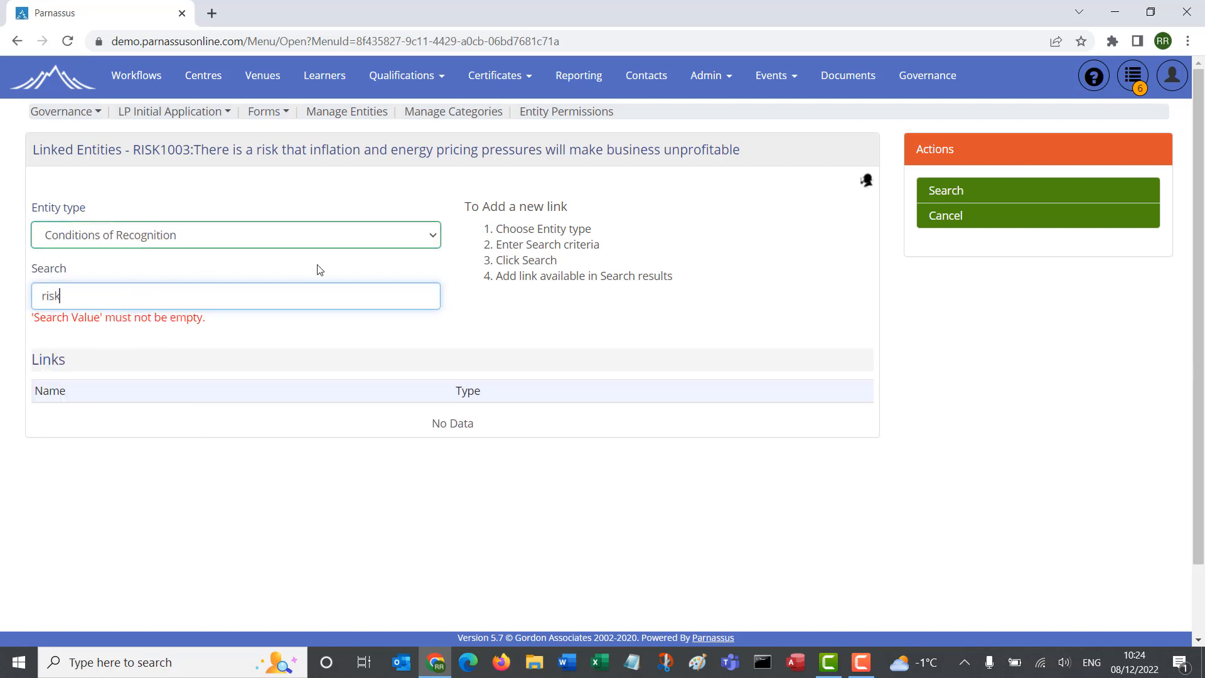
pyautogui.click(941, 203)
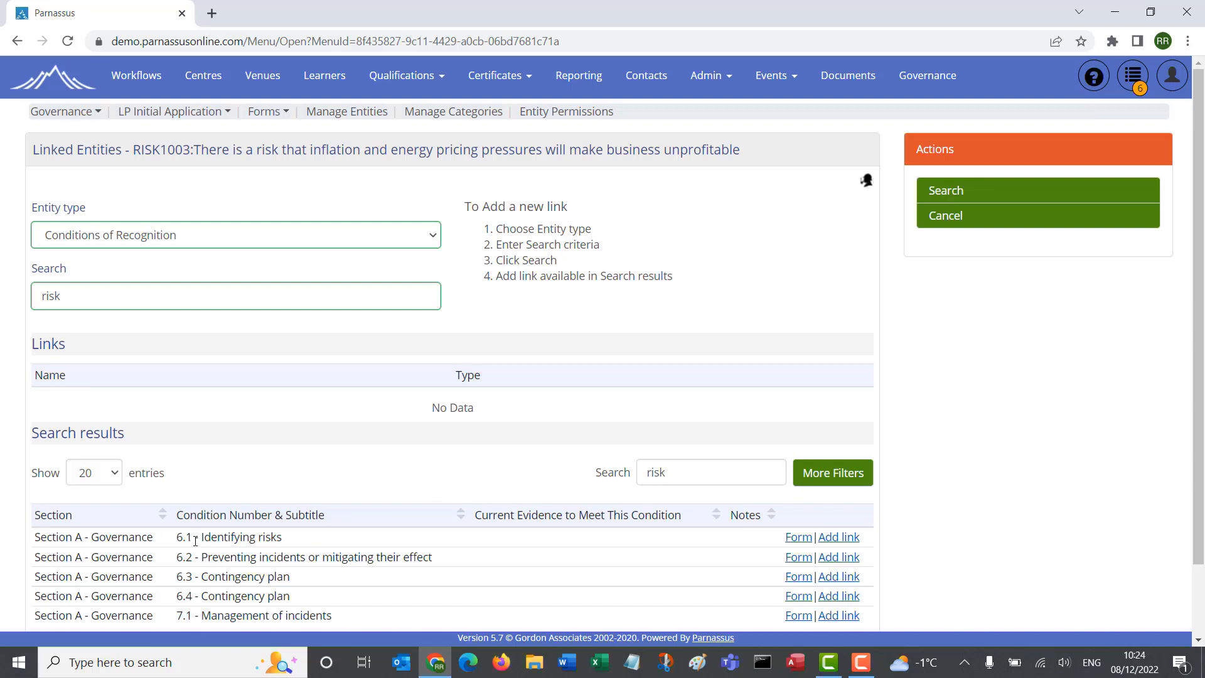
# Step: Link condition "6.1 - Identifying risks" to RISK1003 and return to the risk register
pyautogui.scroll(-1, 245, 537)
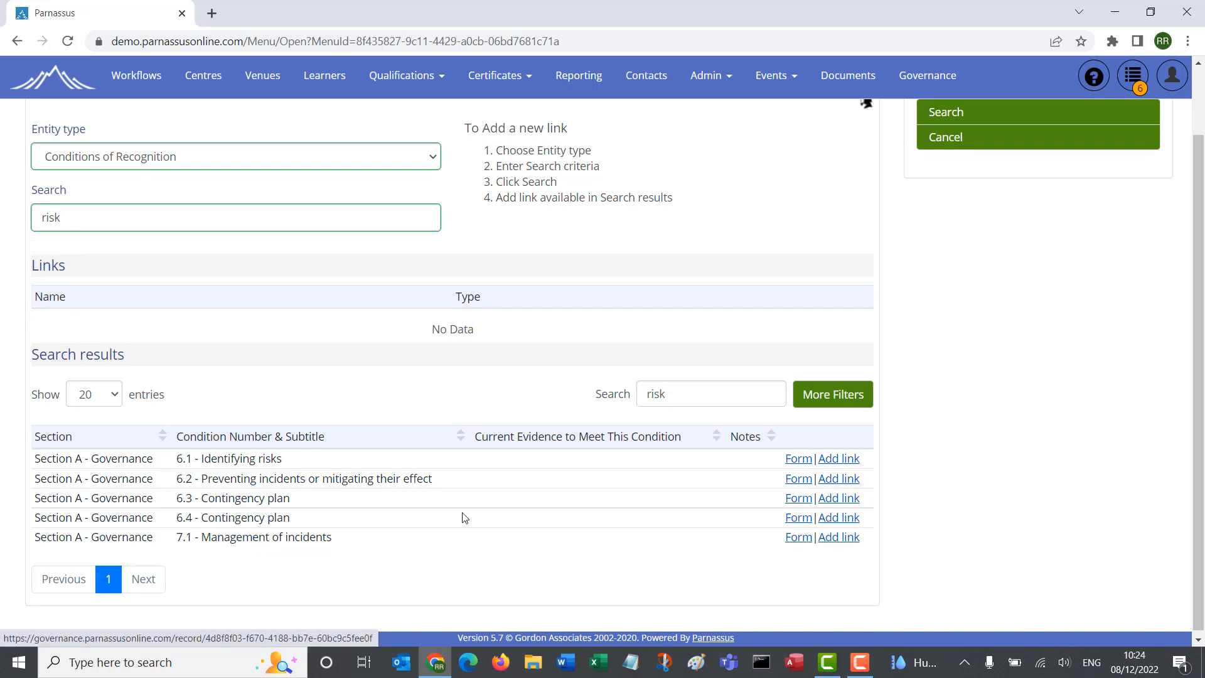
pyautogui.click(833, 459)
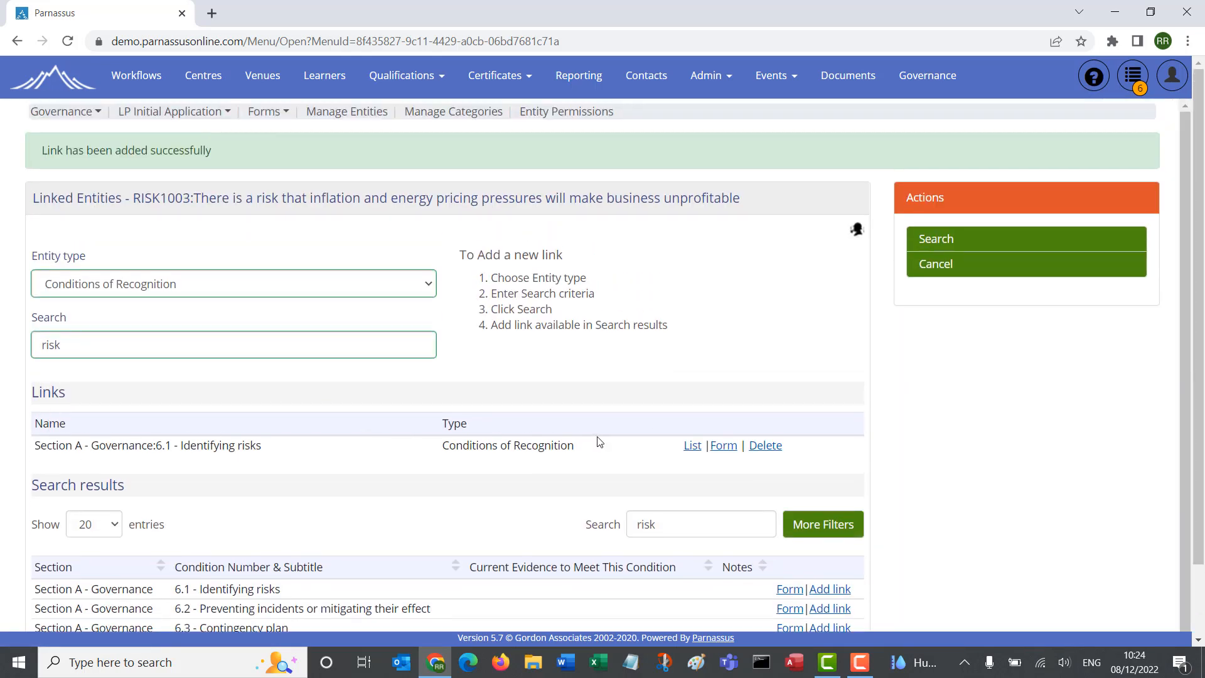
pyautogui.click(87, 114)
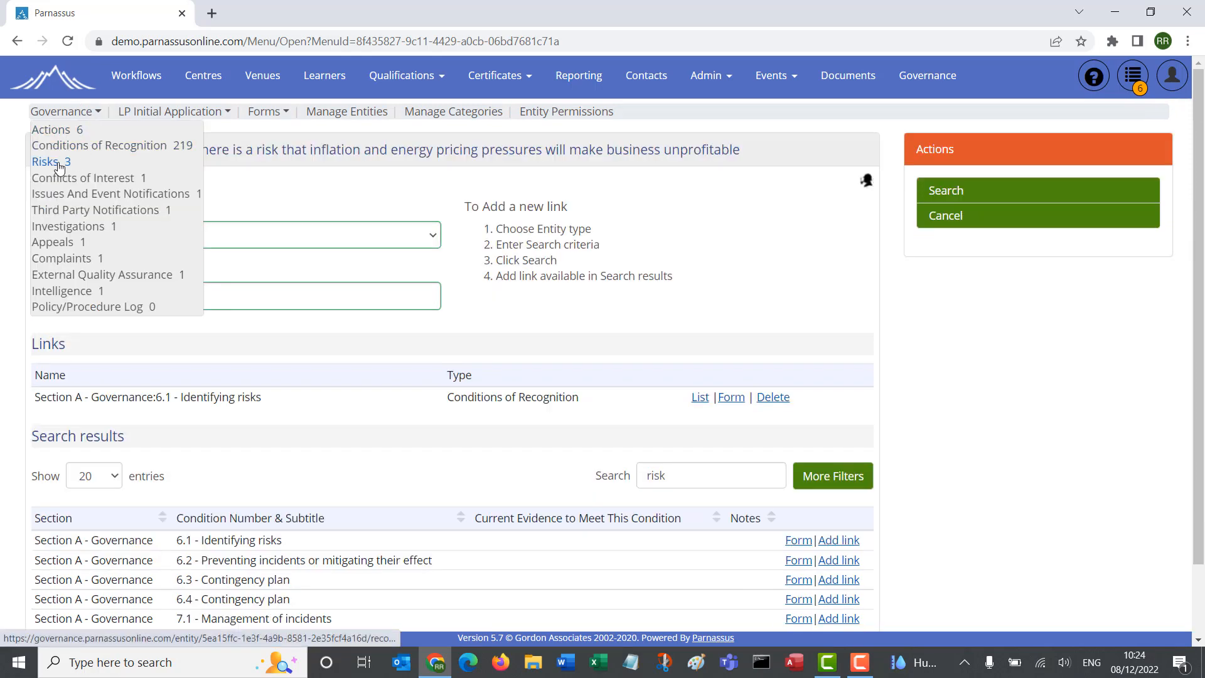
pyautogui.click(63, 167)
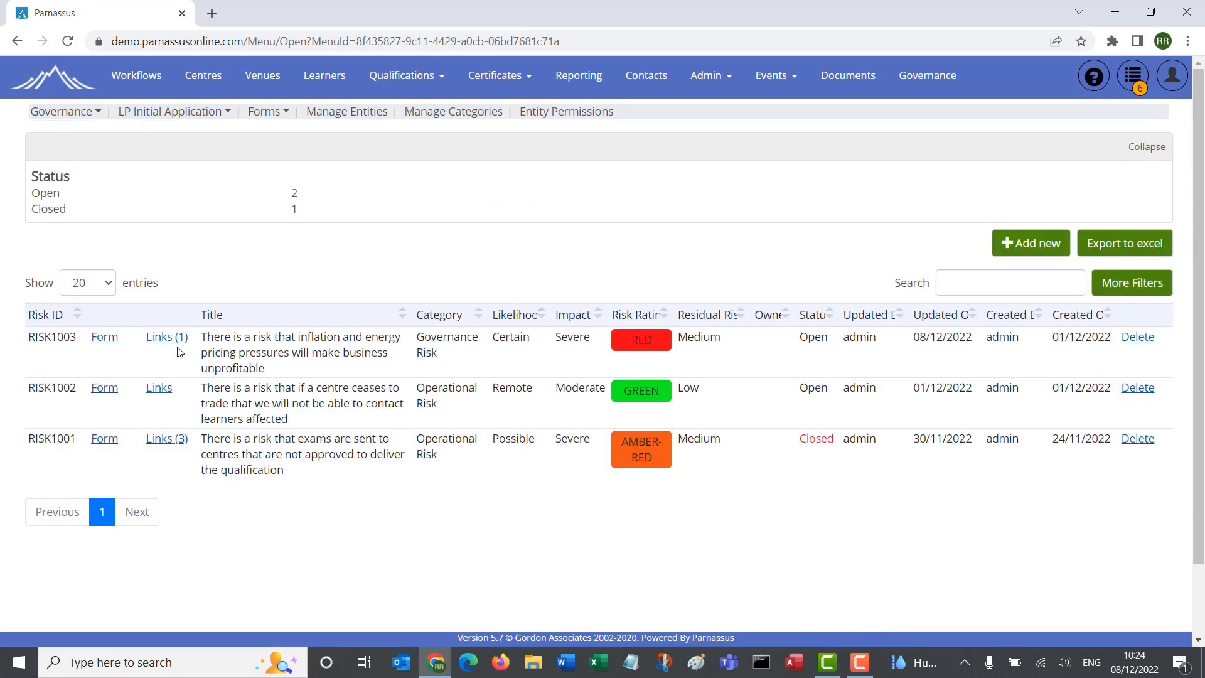